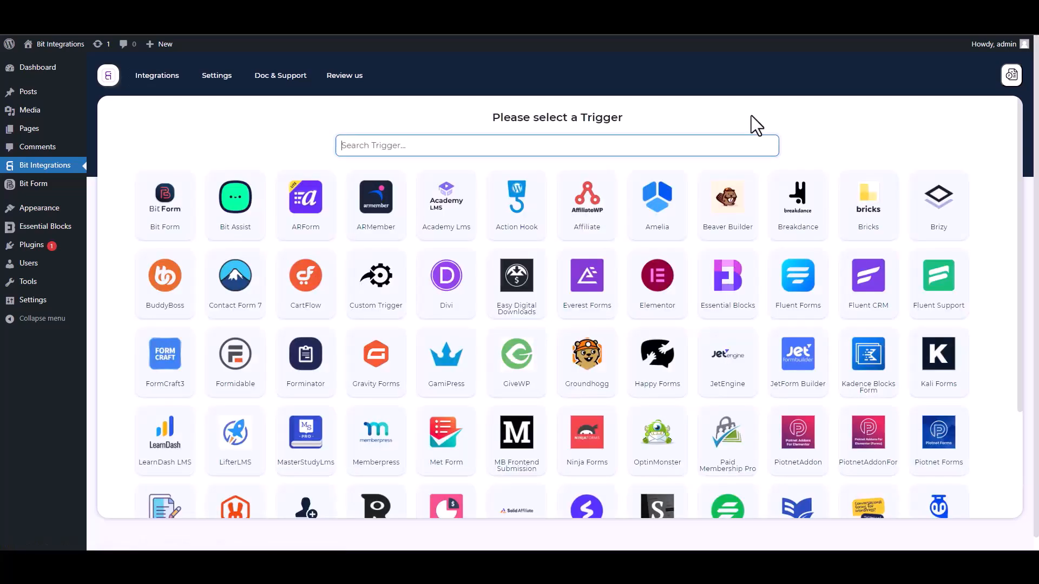
# - Search the triggers for "ess", choose Essential Blocks as the trigger and start fetching its form data
pyautogui.write('ess')
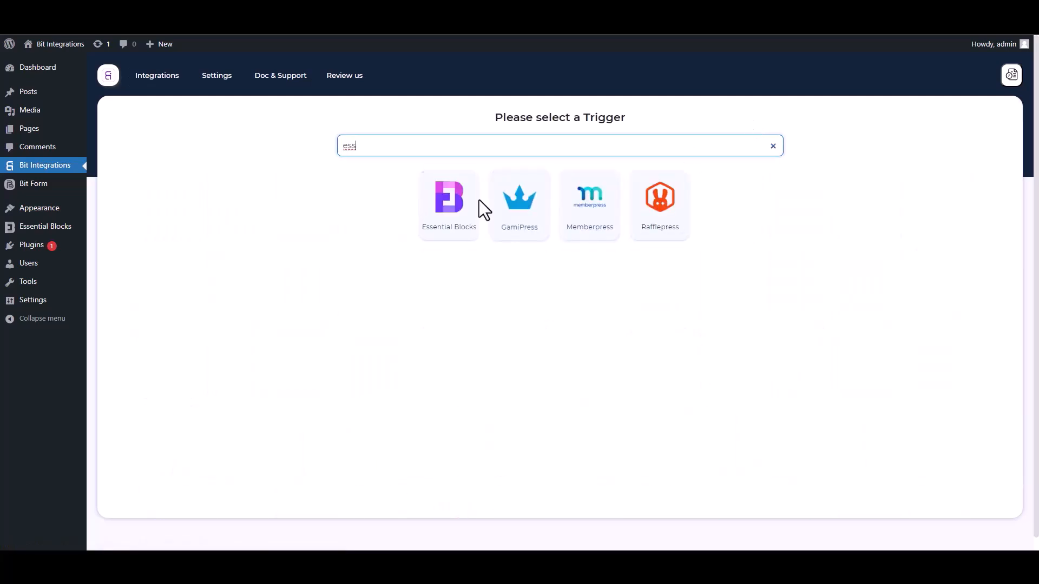
pyautogui.click(446, 238)
pyautogui.click(557, 253)
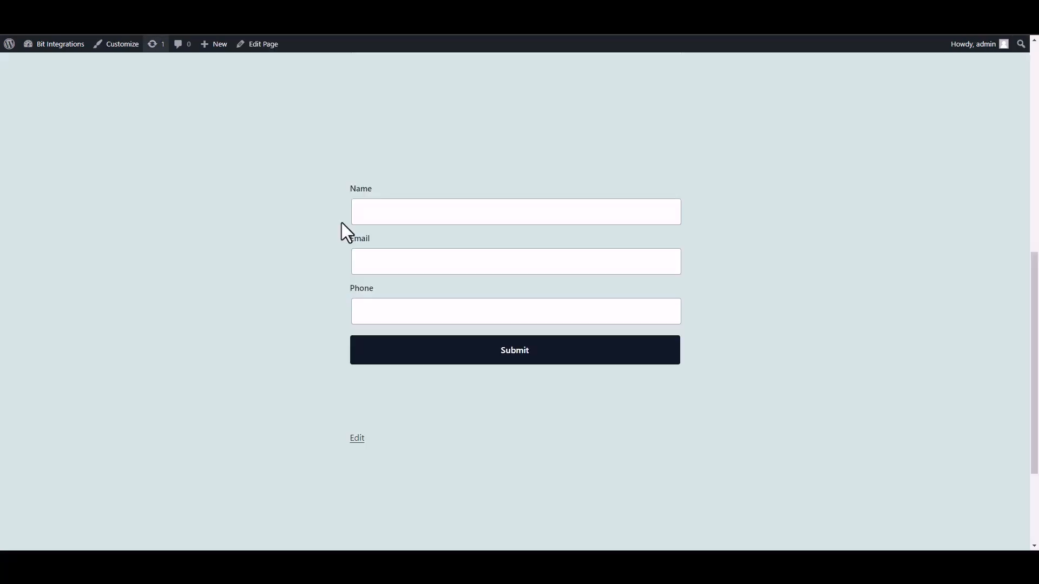
# - Fill in the front-end form with the name "test", a test email address and a phone number, and submit it
pyautogui.click(445, 219)
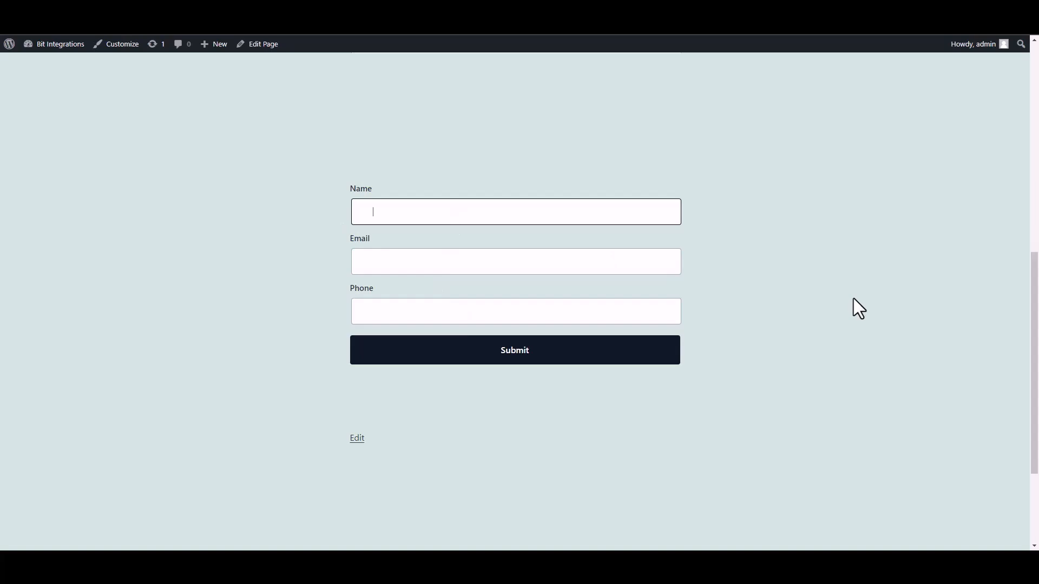
pyautogui.write('test')
pyautogui.click(622, 264)
pyautogui.write('test@')
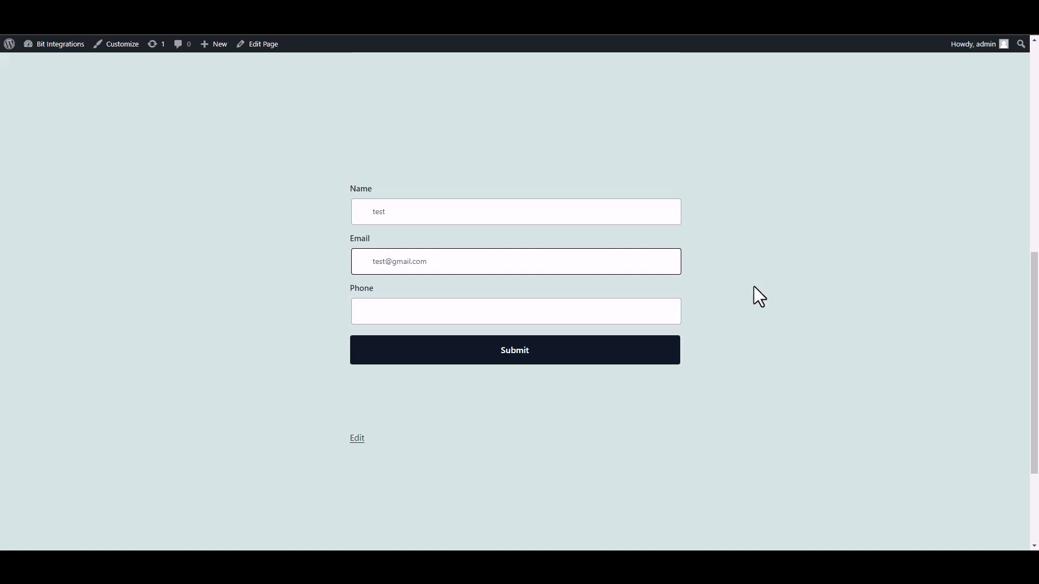
pyautogui.click(624, 318)
pyautogui.write('58566255')
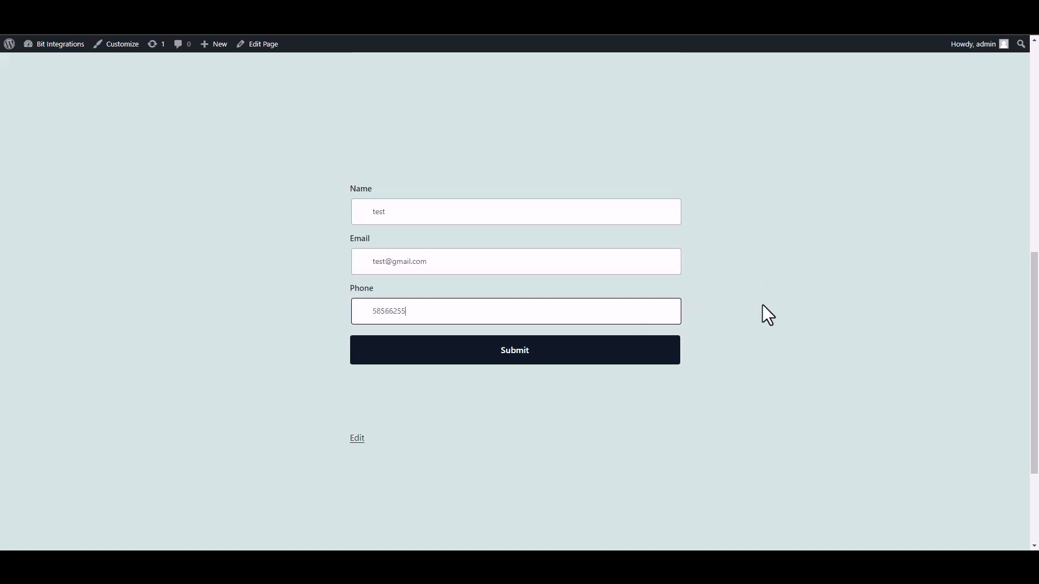
pyautogui.click(671, 358)
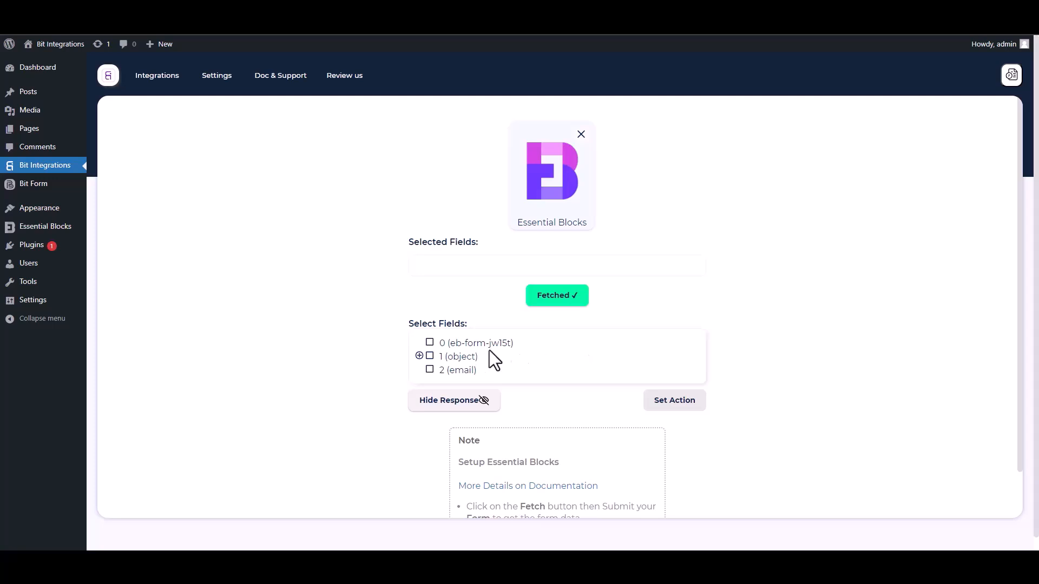
# - Select the fetched form ID field 0 and the Name, Email and Phone fields of object 1 as trigger fields
pyautogui.moveTo(525, 347); pyautogui.dragTo(435, 343)
pyautogui.click(438, 343)
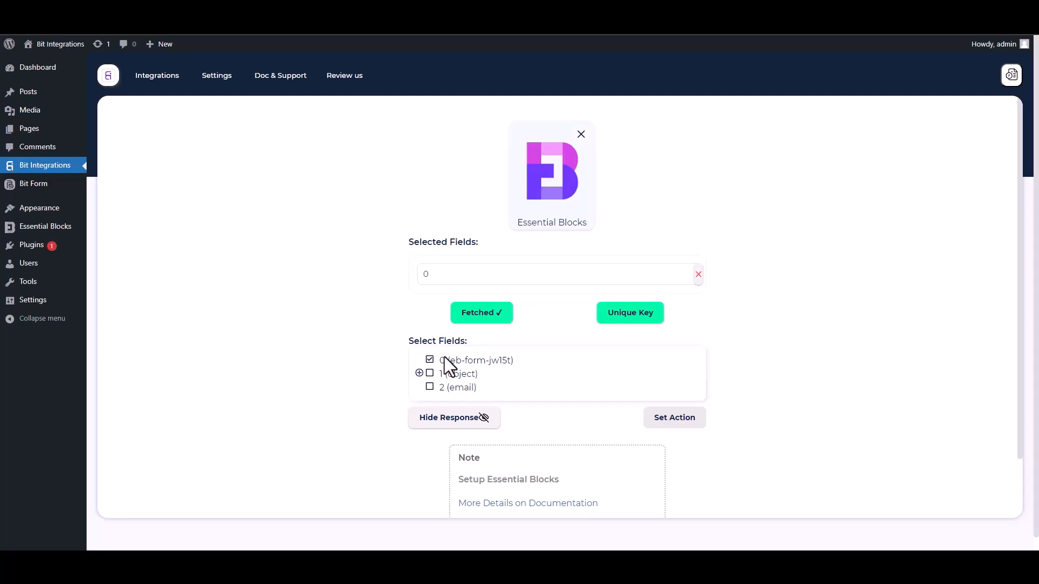
pyautogui.click(420, 374)
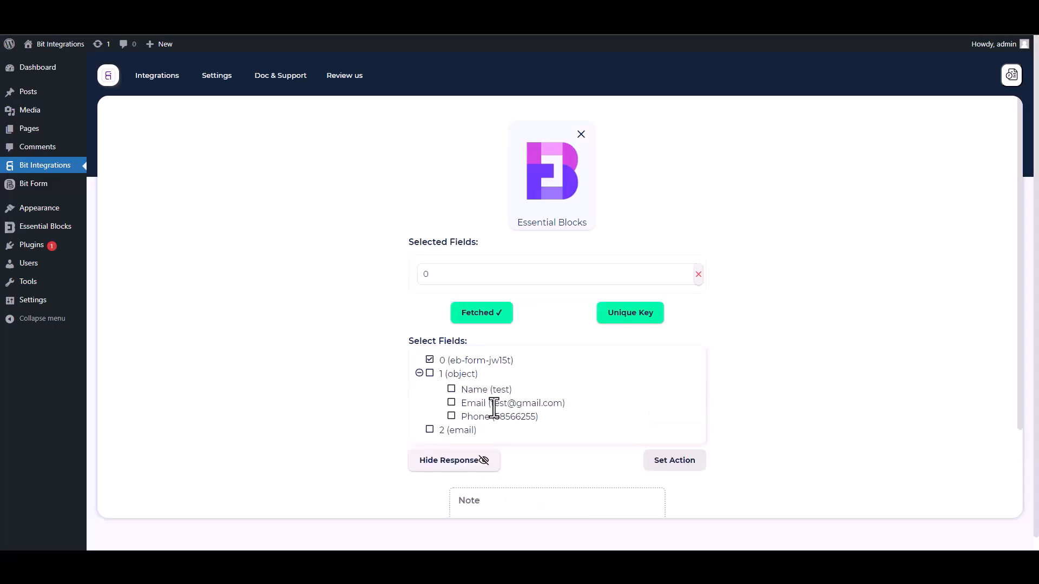
pyautogui.click(451, 390)
pyautogui.click(452, 430)
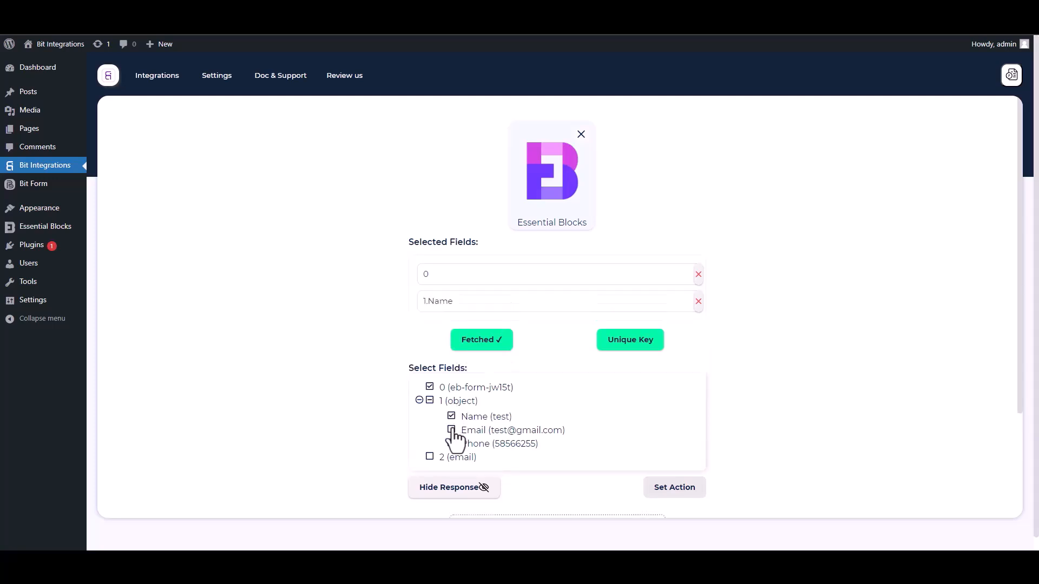
pyautogui.click(452, 470)
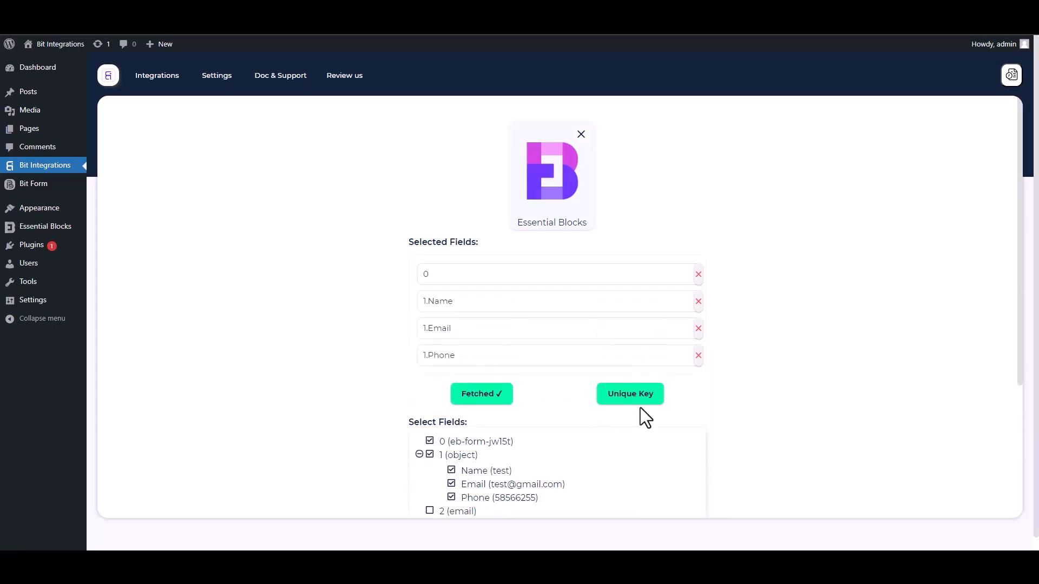
# - Set field 0 as the trigger's unique primary key
pyautogui.moveTo(1017, 346); pyautogui.dragTo(1023, 420)
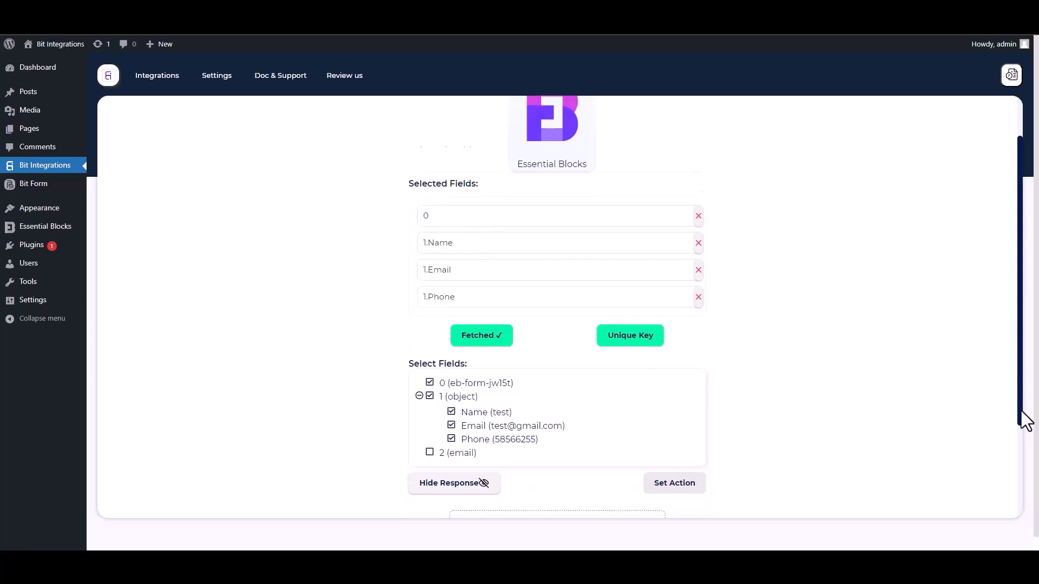
pyautogui.click(635, 292)
pyautogui.click(511, 298)
pyautogui.click(438, 325)
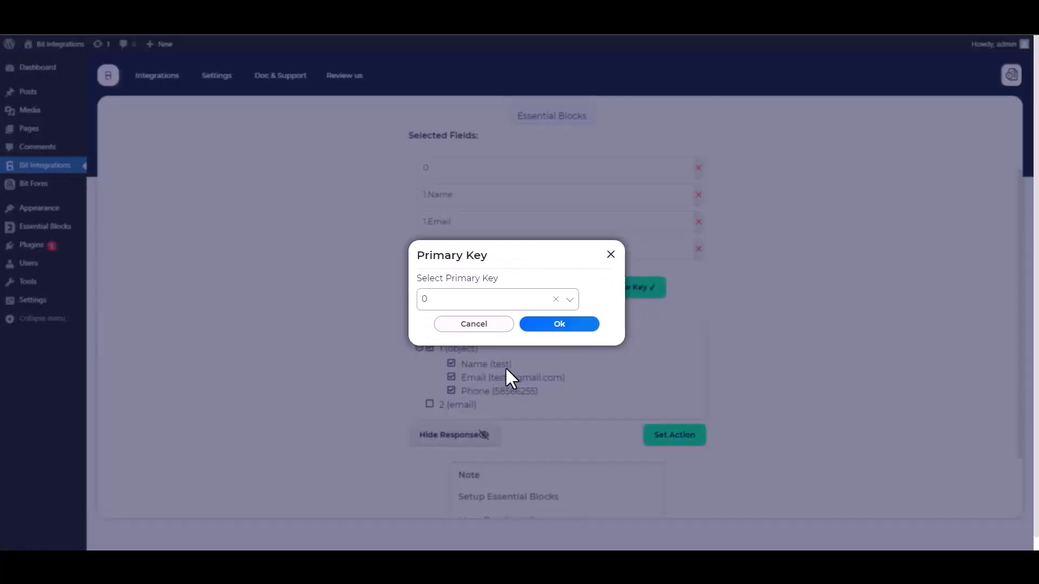
pyautogui.click(553, 327)
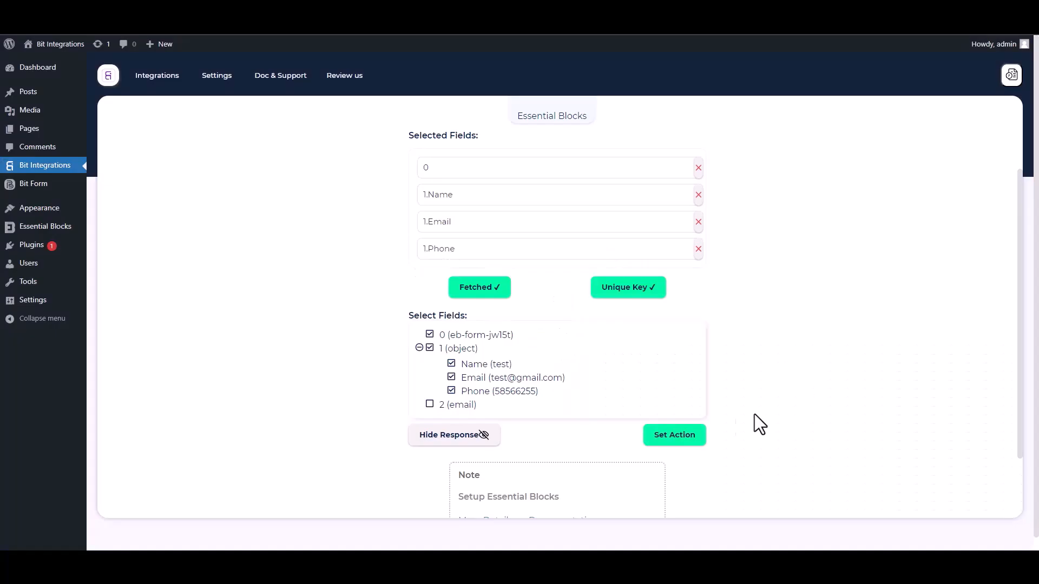
# - Proceed to the action selection and choose AutomatorWP as the action
pyautogui.click(701, 437)
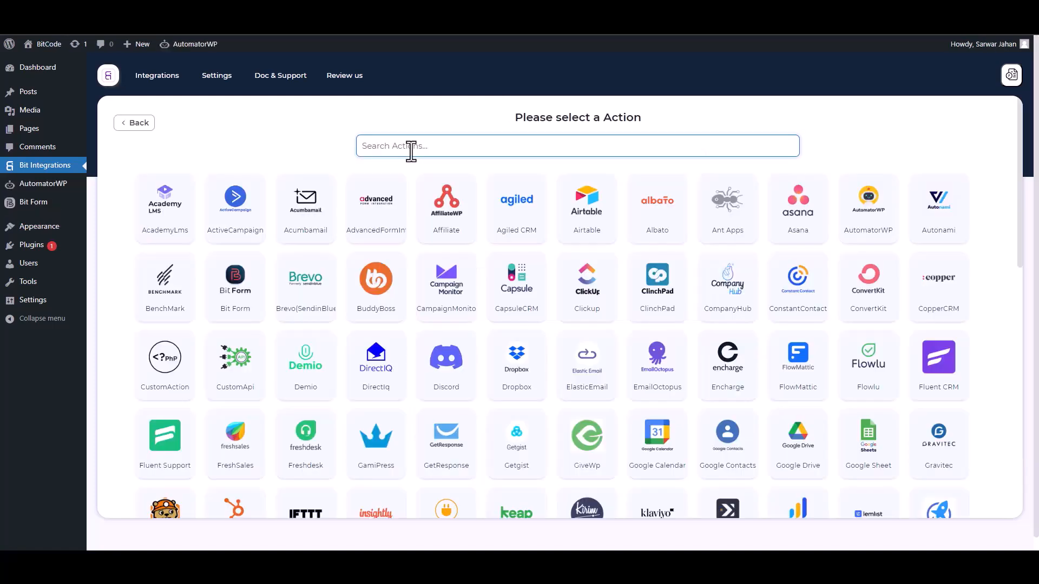
pyautogui.click(875, 233)
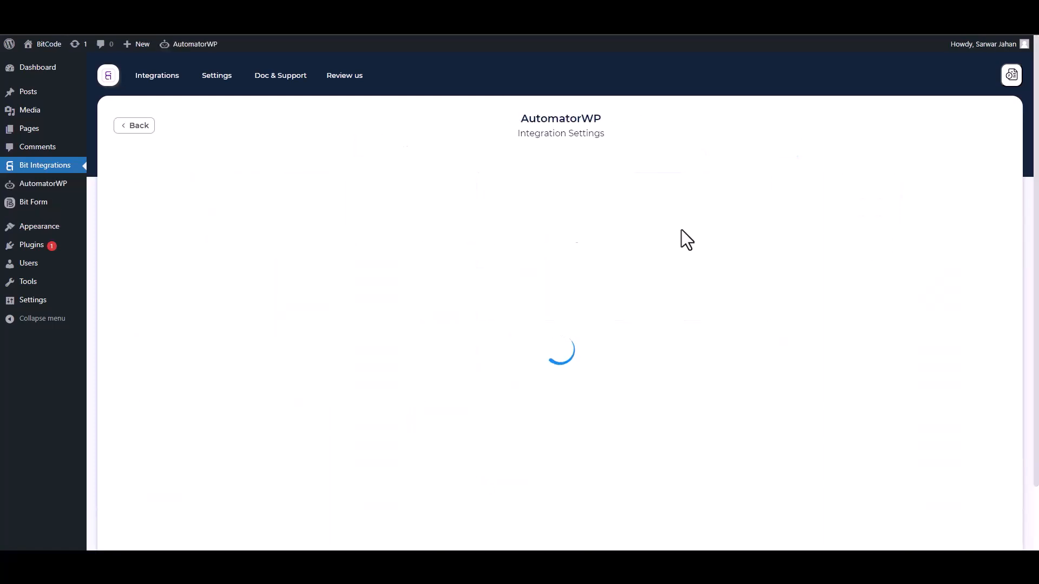
pyautogui.scroll(-1, 500, 214)
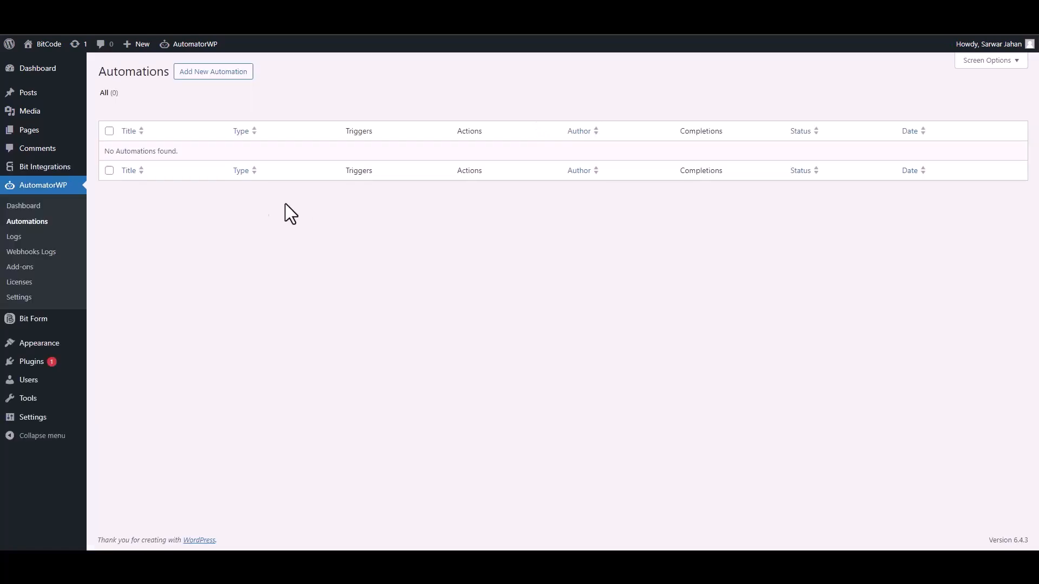
# - Create a new AutomatorWP automation of the Anonymous type
pyautogui.click(216, 86)
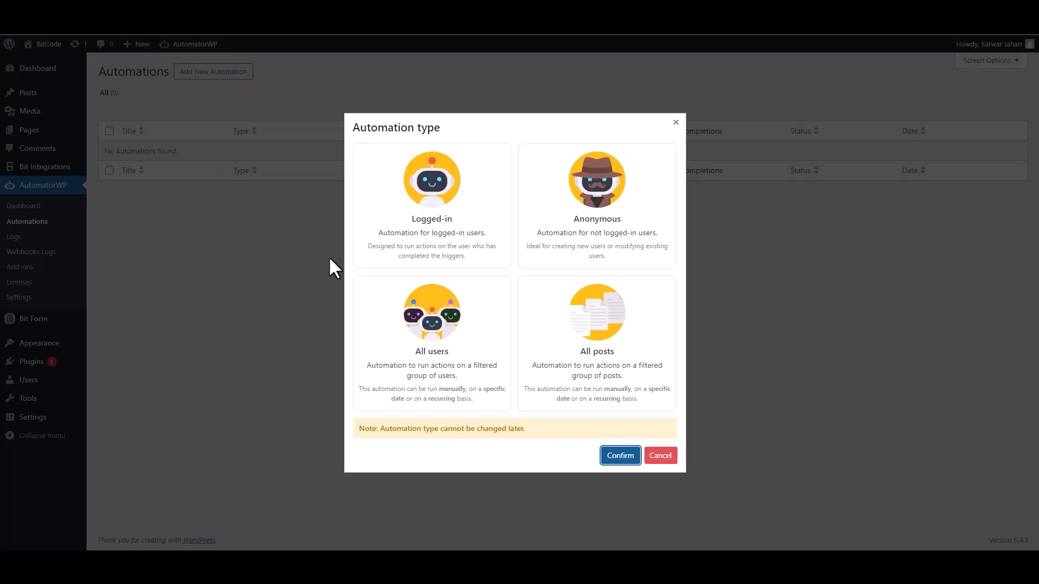
pyautogui.click(604, 233)
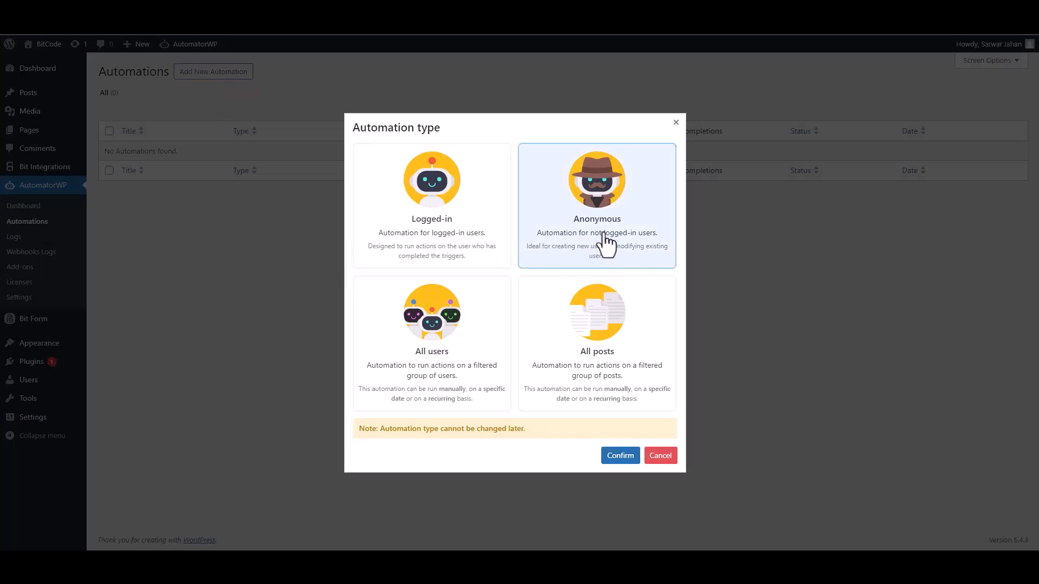
pyautogui.click(621, 460)
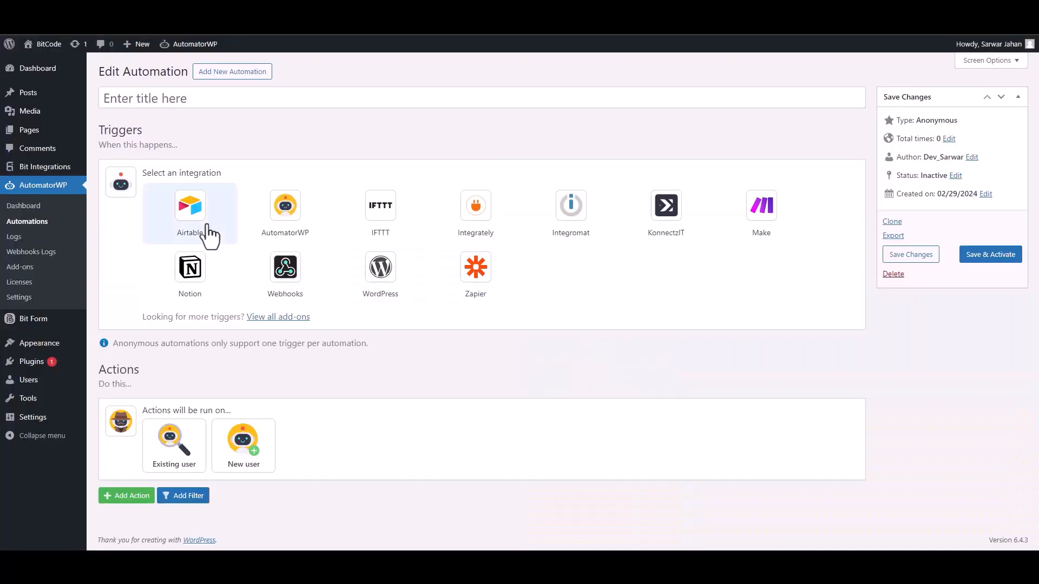
# - Add the Webhooks trigger "Receive data from webhook" to the automation and open its webhook settings
pyautogui.click(295, 276)
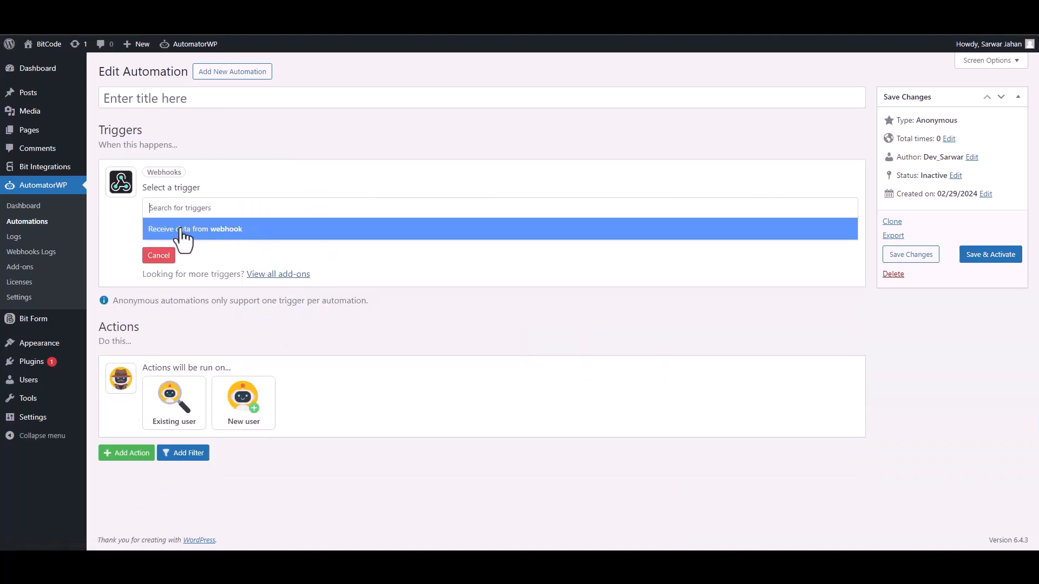
pyautogui.click(196, 240)
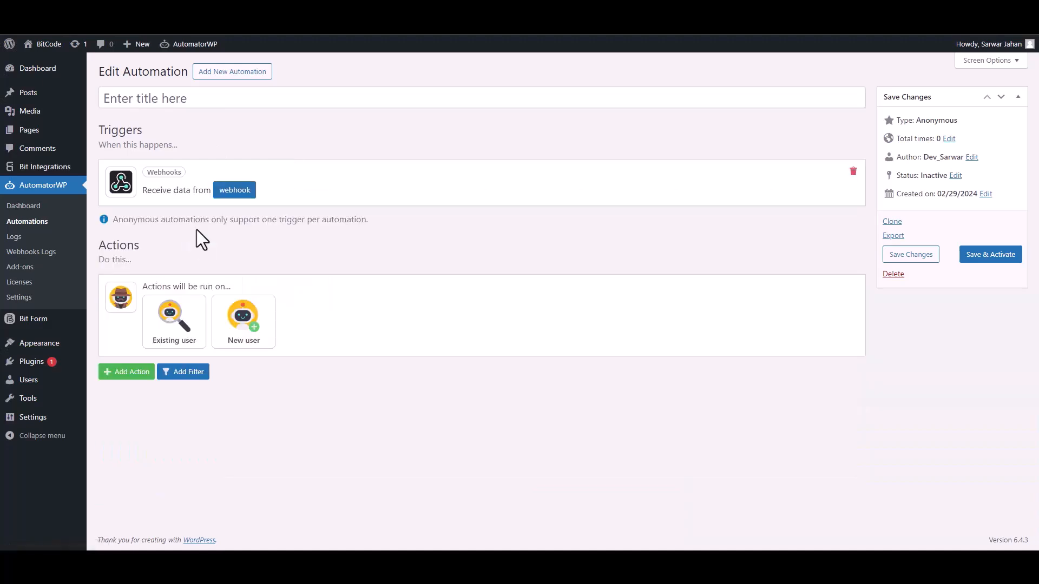
pyautogui.click(233, 194)
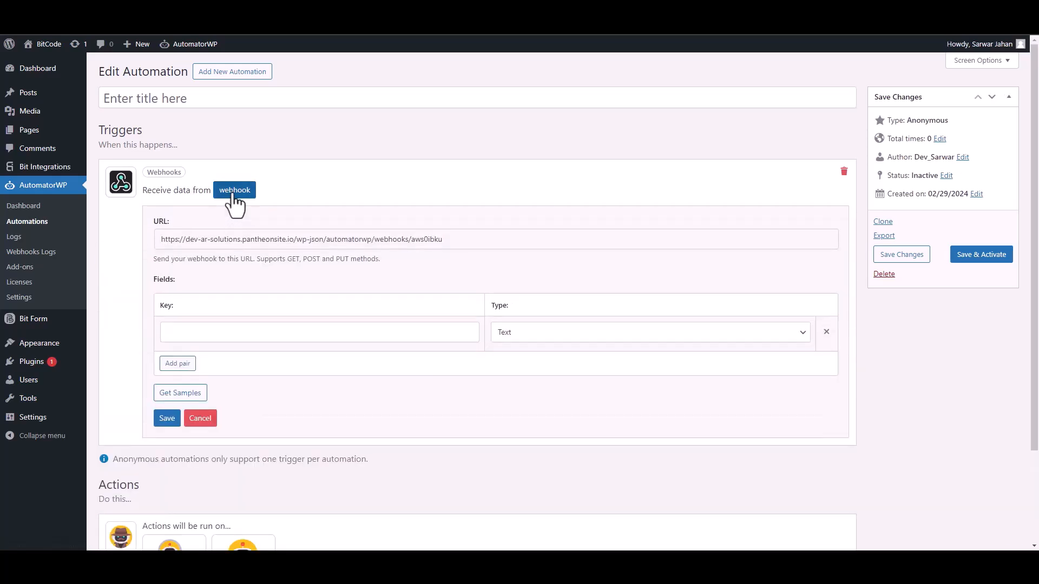
# - Start getting samples for the webhook and copy its URL into the Link field of the AutomatorWP integration settings
pyautogui.tripleClick(231, 239)
pyautogui.hotkey('ctrl', 'c')
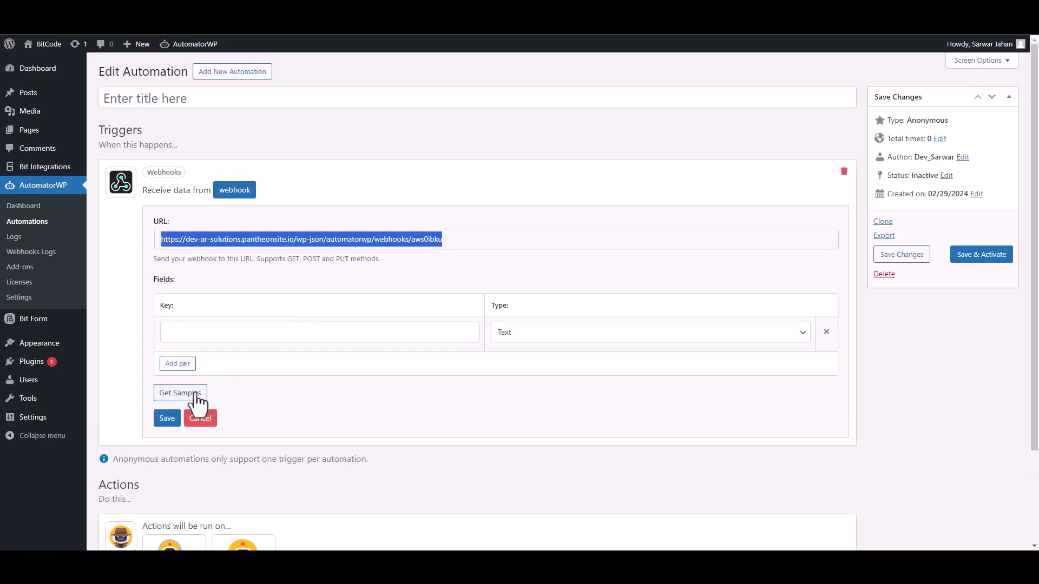
pyautogui.click(172, 395)
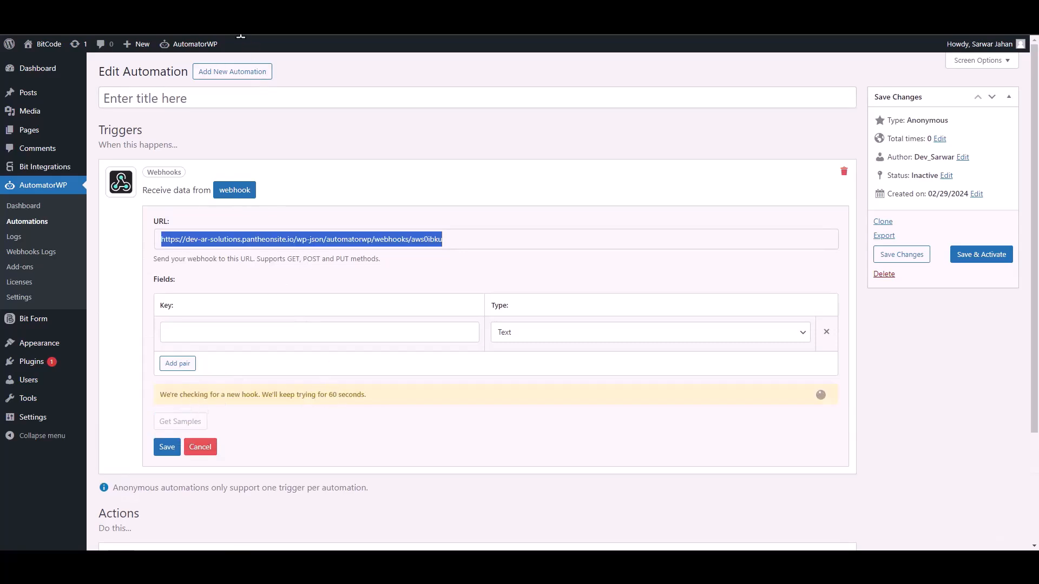
pyautogui.hotkey('ctrl', 'Tab')
pyautogui.click(187, 275)
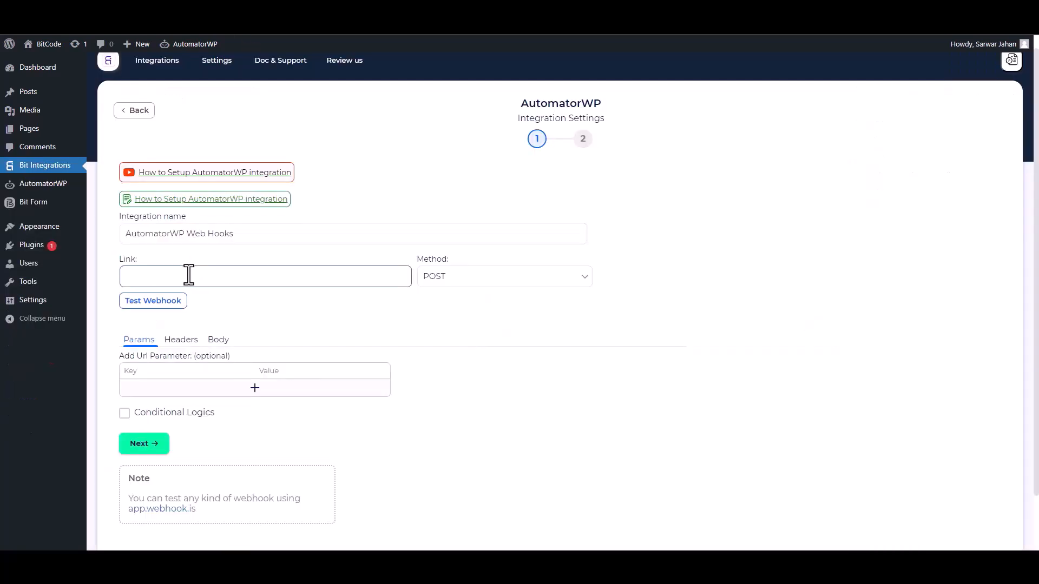
pyautogui.hotkey('ctrl', 'v')
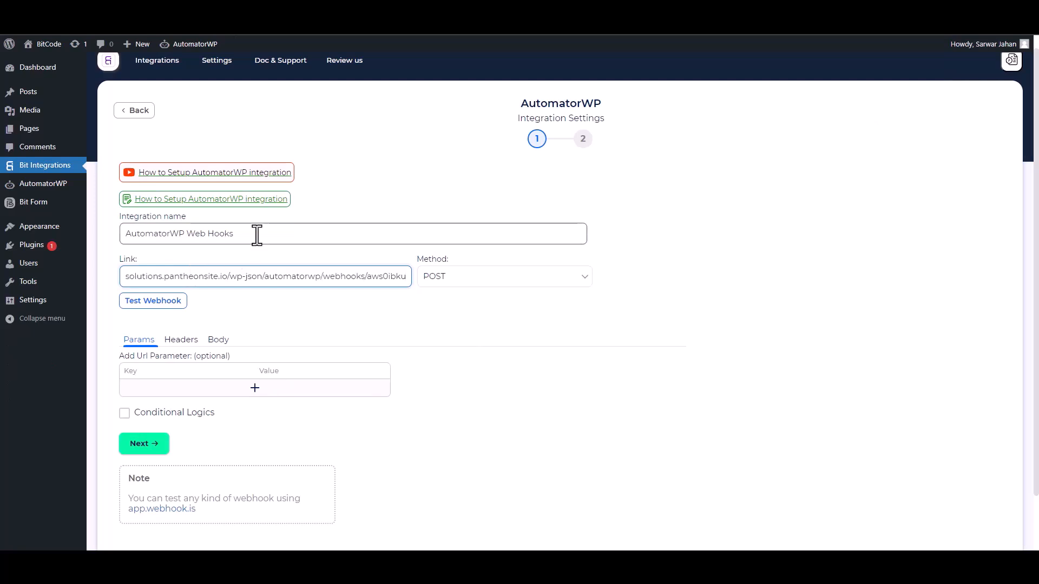
# - Enable Send All Data for the request body and set its content type to application/json
pyautogui.click(219, 340)
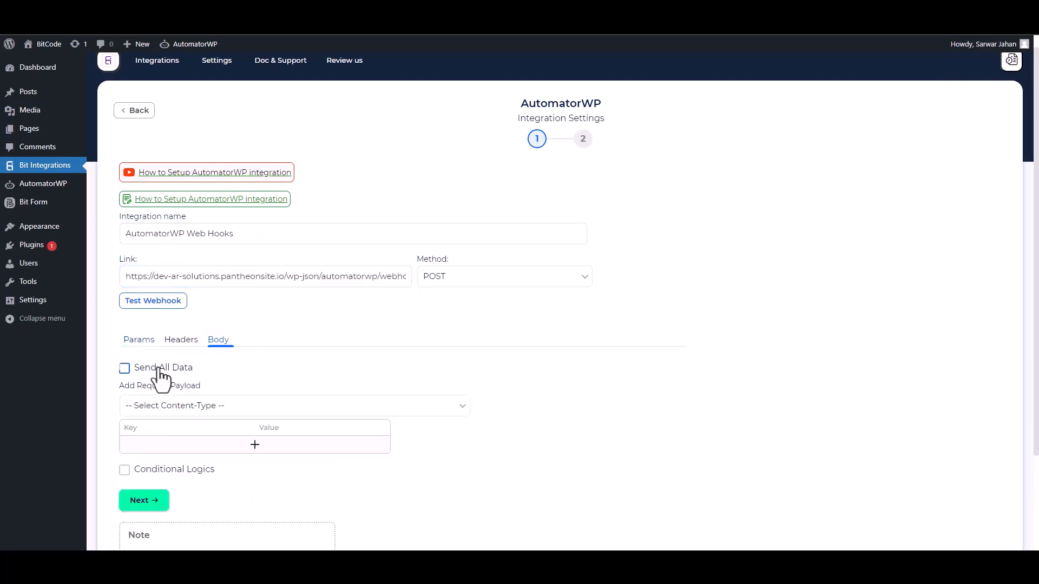
pyautogui.click(127, 370)
pyautogui.click(269, 409)
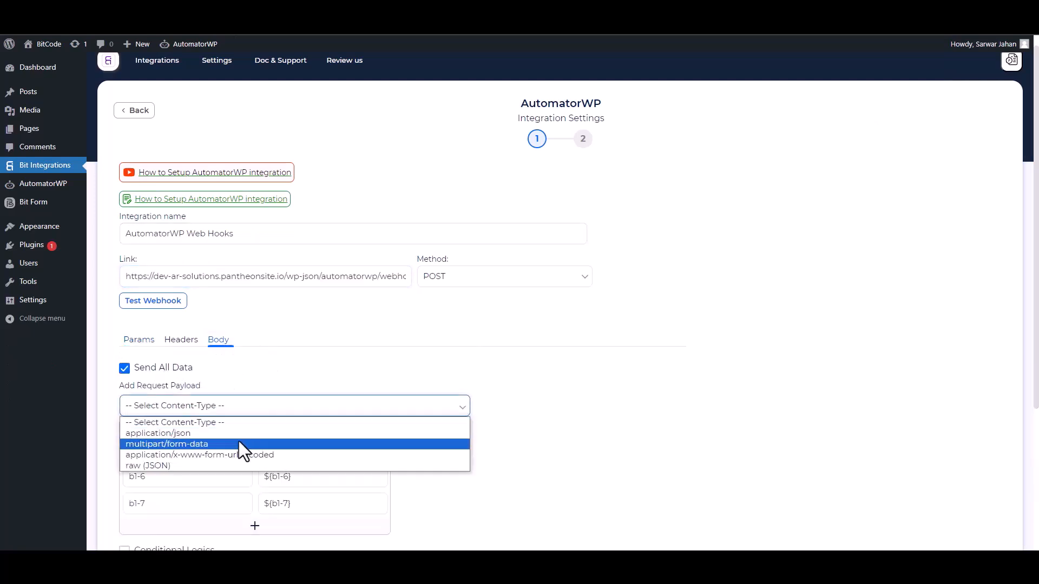
pyautogui.click(197, 434)
# - Rename the payload key b1-4 to Email
pyautogui.scroll(-2, 1034, 298)
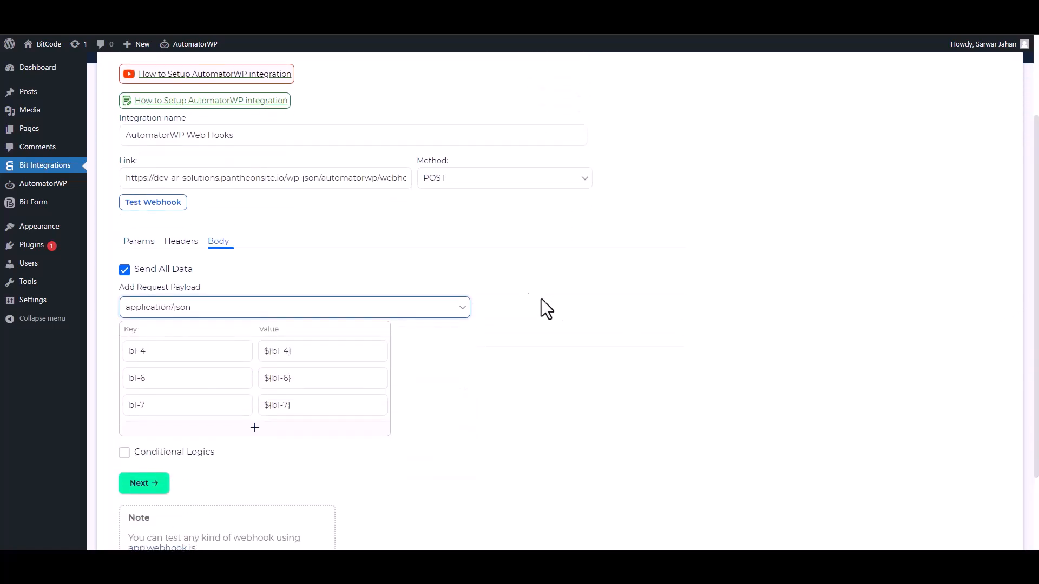
pyautogui.click(202, 357)
pyautogui.hotkey('ctrl', 'a')
pyautogui.write('Email')
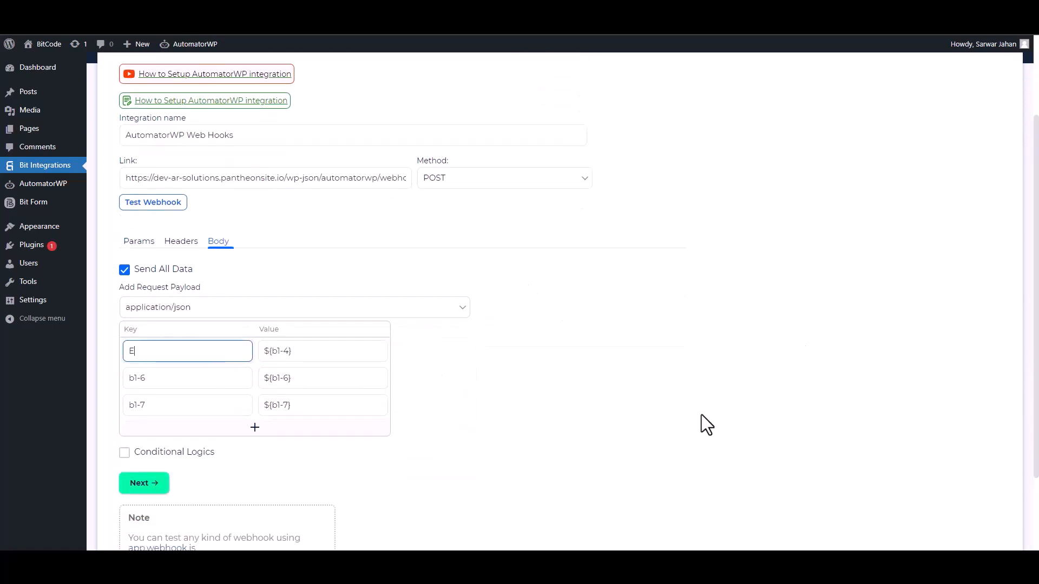
# - Rename the payload key b1-6 to Phone and remove that phone row from the request payload
pyautogui.click(205, 374)
pyautogui.hotkey('ctrl', 'a')
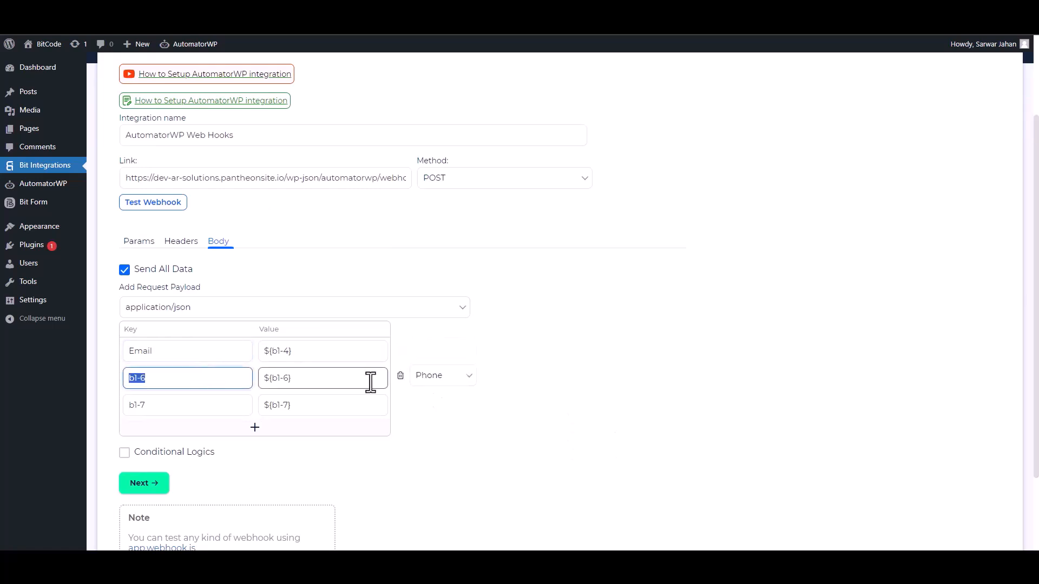
pyautogui.write('Phone')
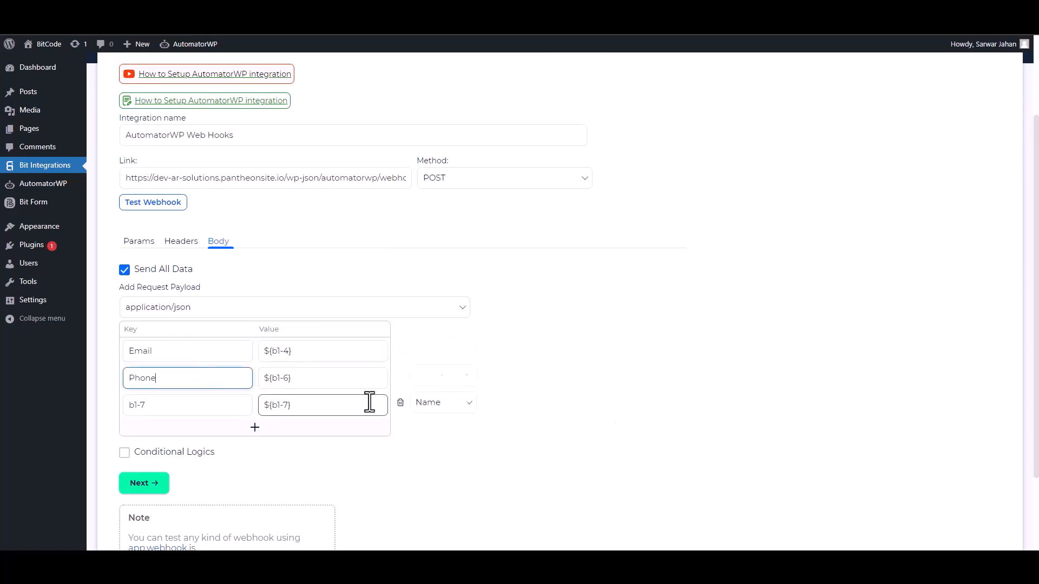
pyautogui.click(400, 375)
# - Rename the payload key b1-7 to Name
pyautogui.click(178, 378)
pyautogui.hotkey('ctrl', 'a')
pyautogui.write('Name')
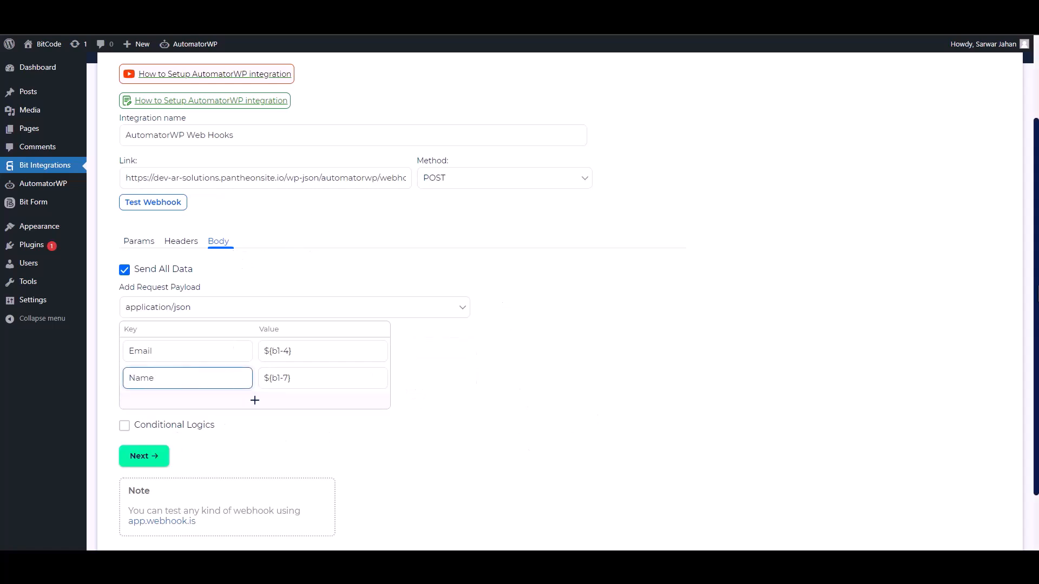
pyautogui.scroll(-2, 233, 346)
pyautogui.click(124, 350)
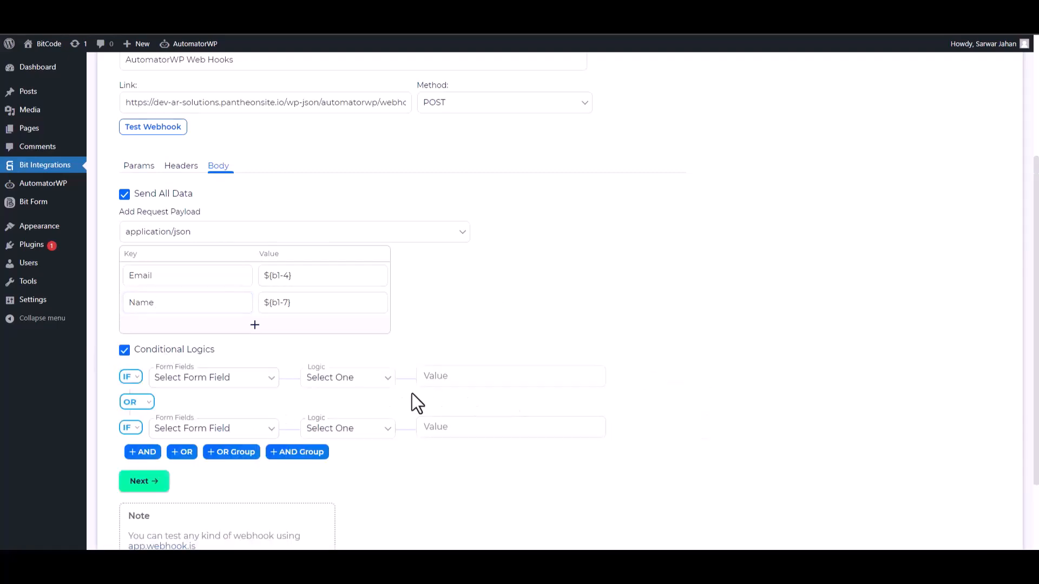
pyautogui.click(124, 350)
# - Send a test request to the configured webhook
pyautogui.click(181, 189)
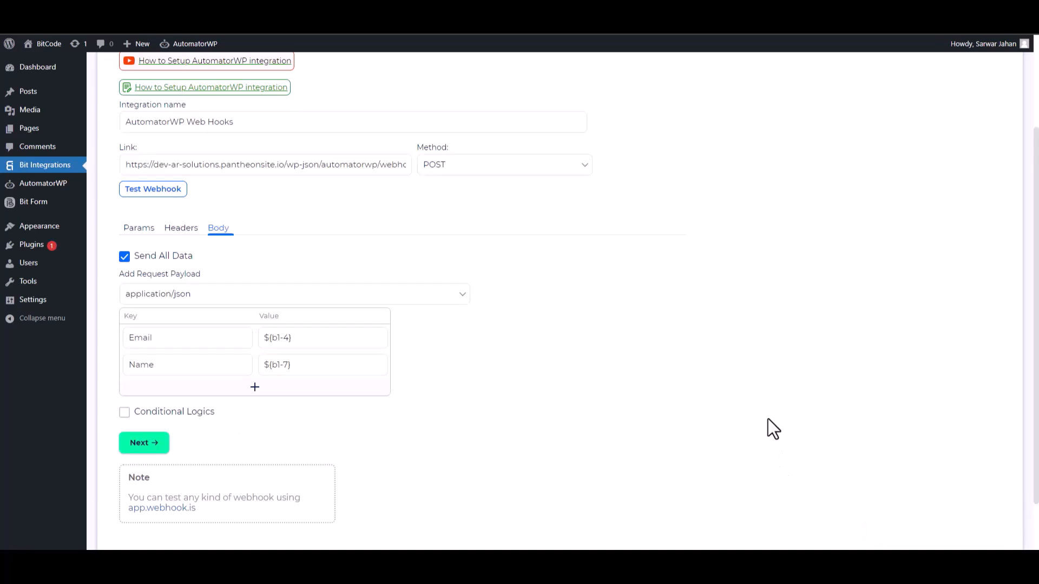
# - Finish and save the AutomatorWP Web Hooks integration with its Email and Name payload
pyautogui.click(157, 446)
pyautogui.click(554, 221)
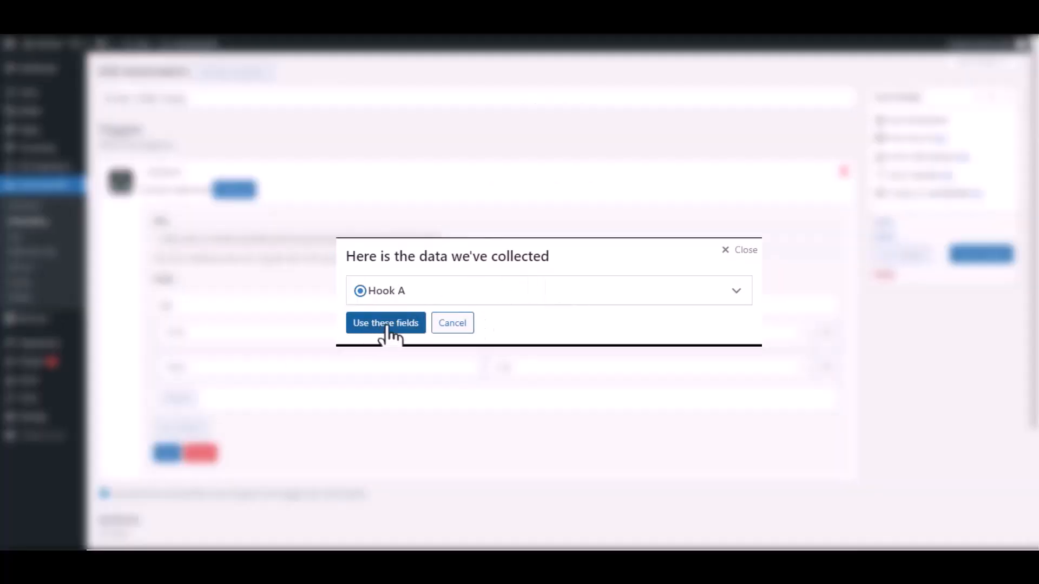
# - Use the fields collected in the Hook A sample for the AutomatorWP webhook trigger and save the trigger
pyautogui.click(736, 292)
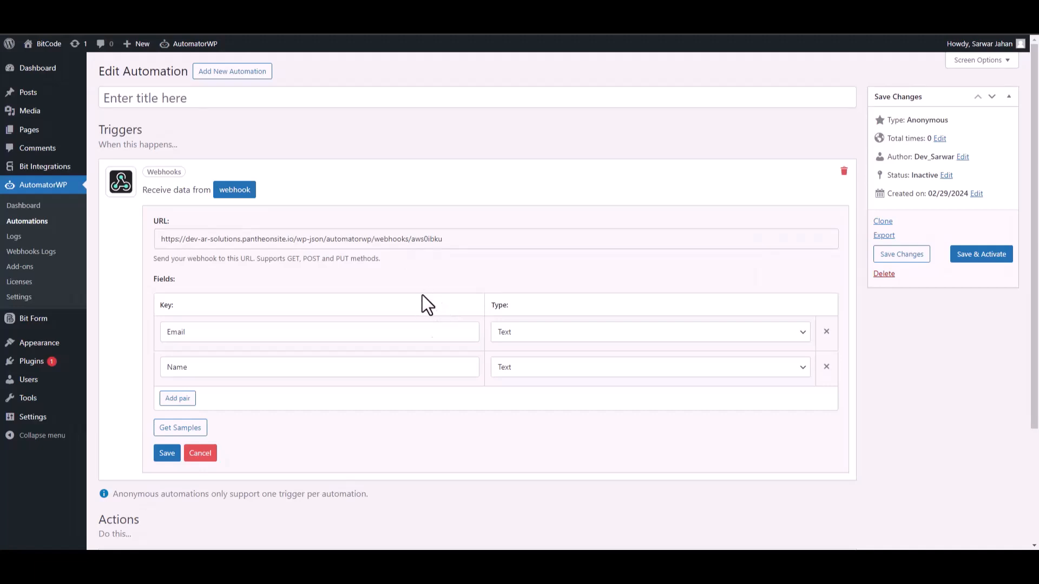
pyautogui.click(168, 455)
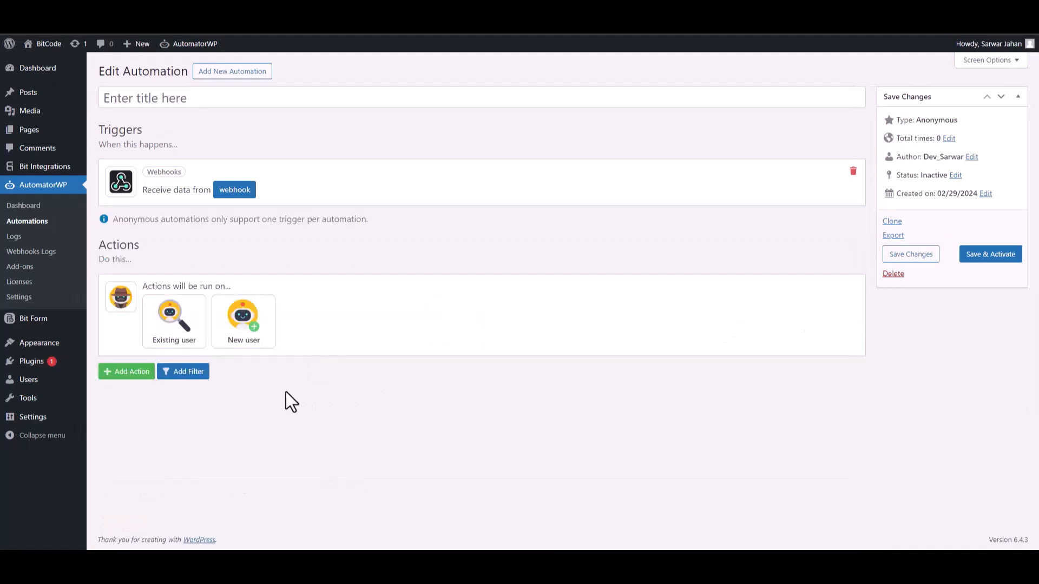
# - Set the automation's actions to run on a new user and map the webhook's Name value to the username
pyautogui.moveTo(167, 285); pyautogui.dragTo(226, 286)
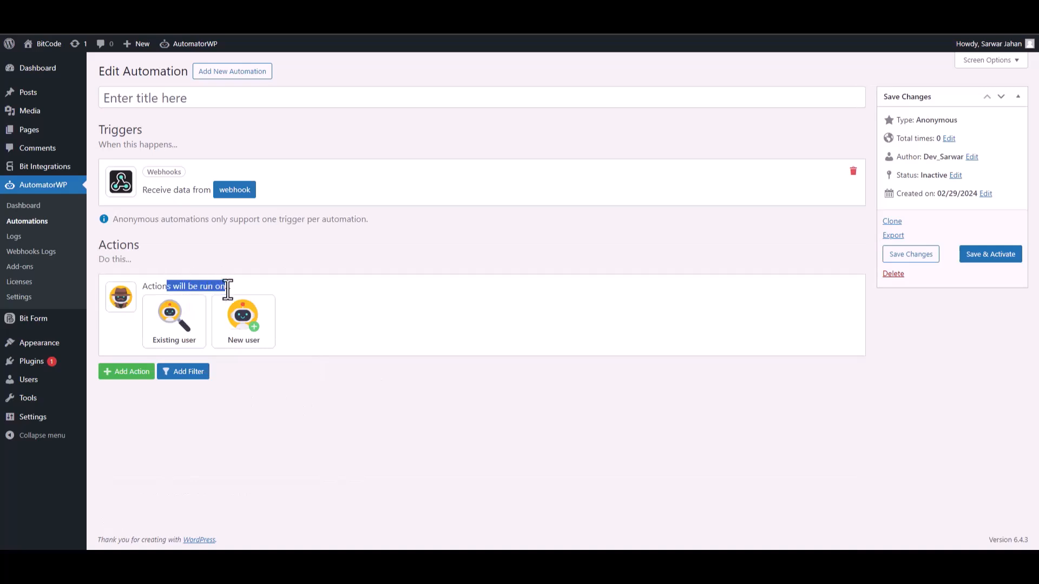
pyautogui.click(243, 343)
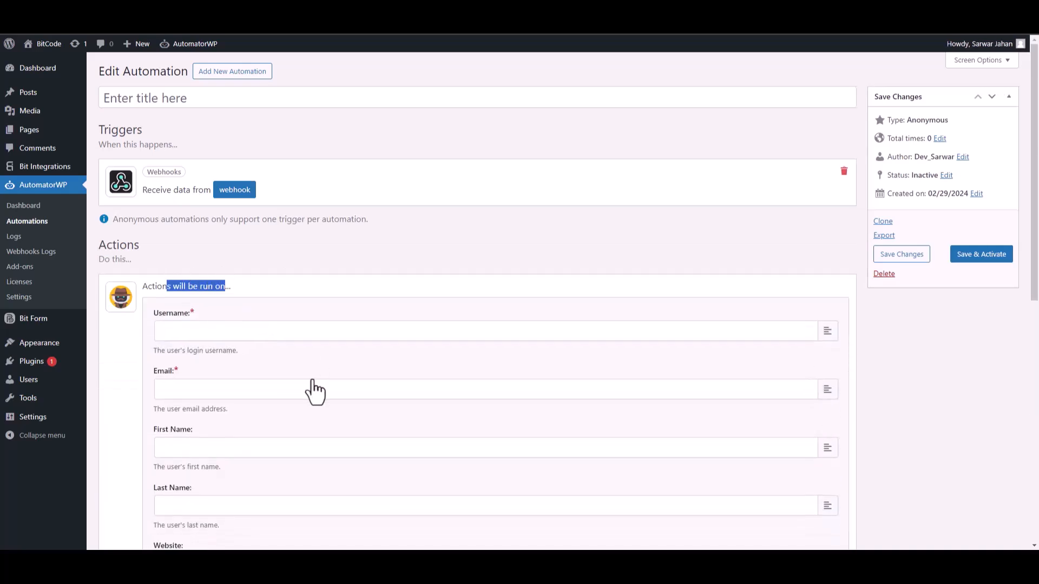
pyautogui.click(293, 297)
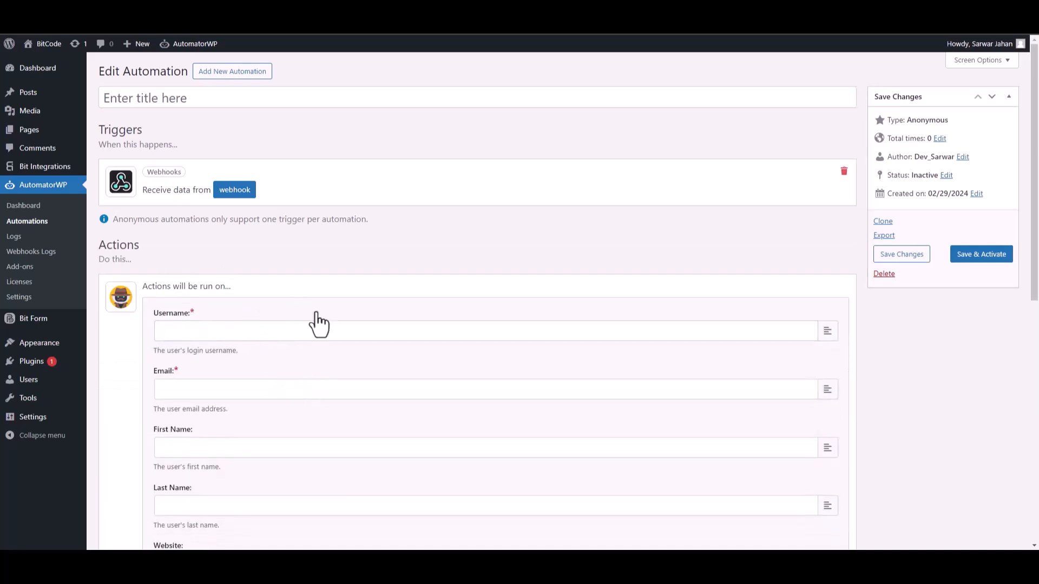
pyautogui.click(827, 333)
pyautogui.click(827, 432)
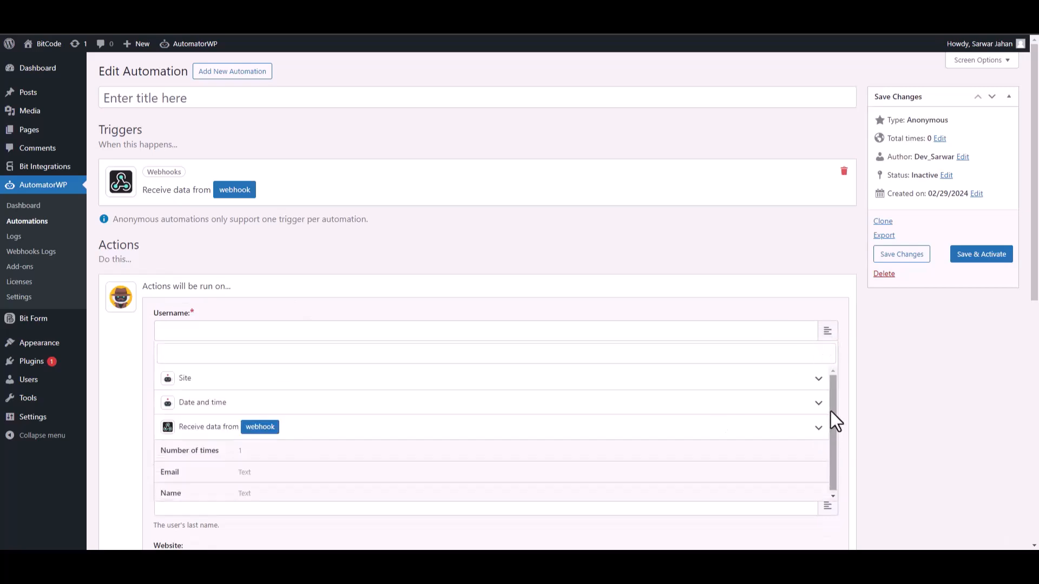
pyautogui.click(197, 491)
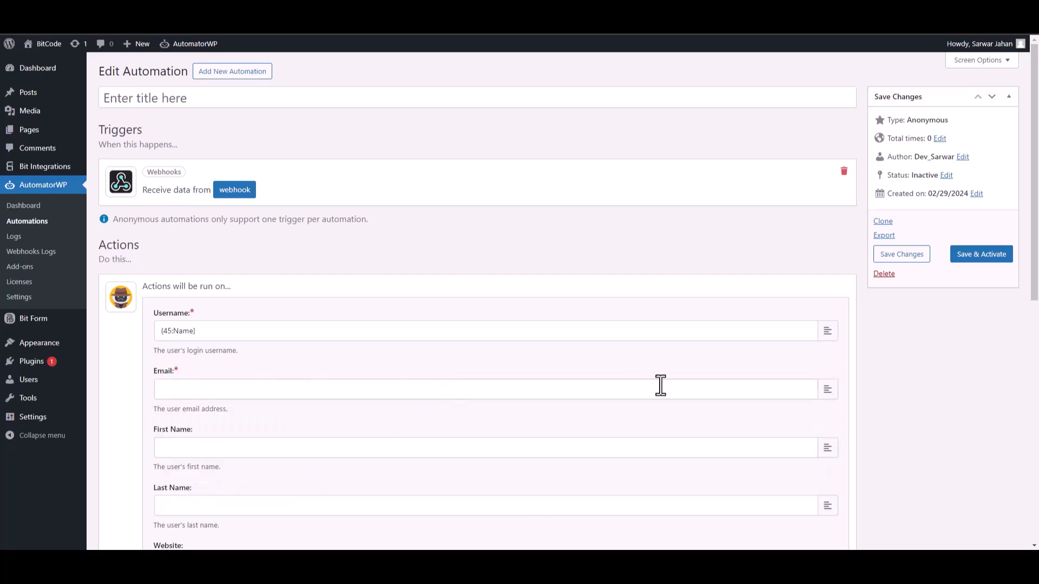
# - Map the webhook's Email value to the new user's email address
pyautogui.click(827, 390)
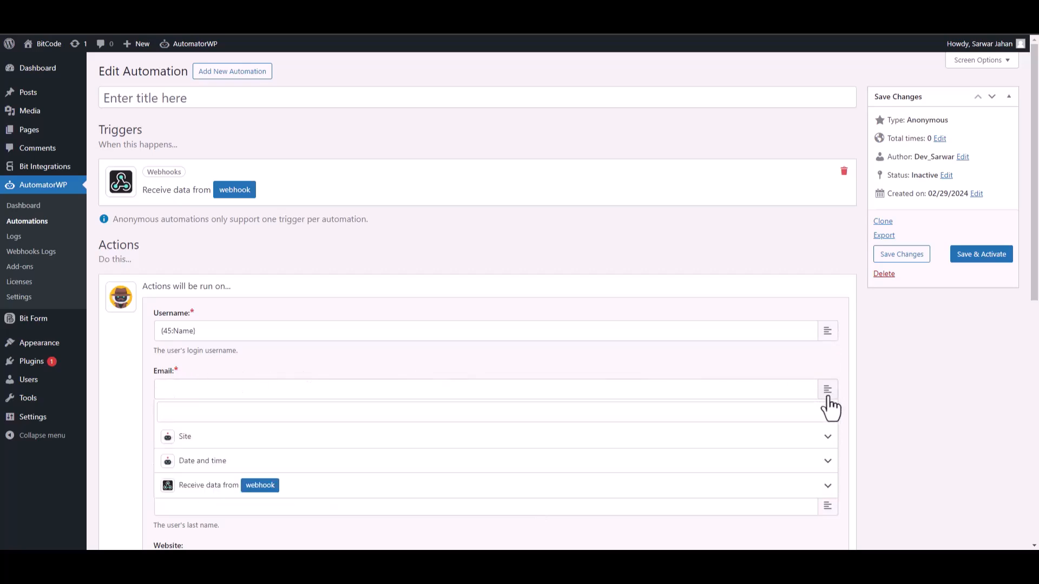
pyautogui.click(827, 487)
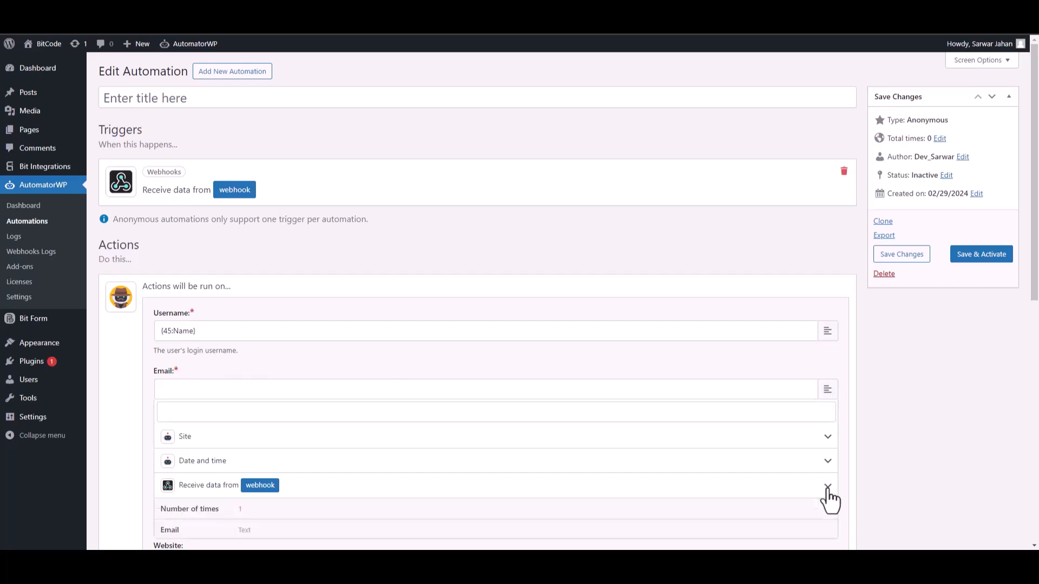
pyautogui.click(260, 532)
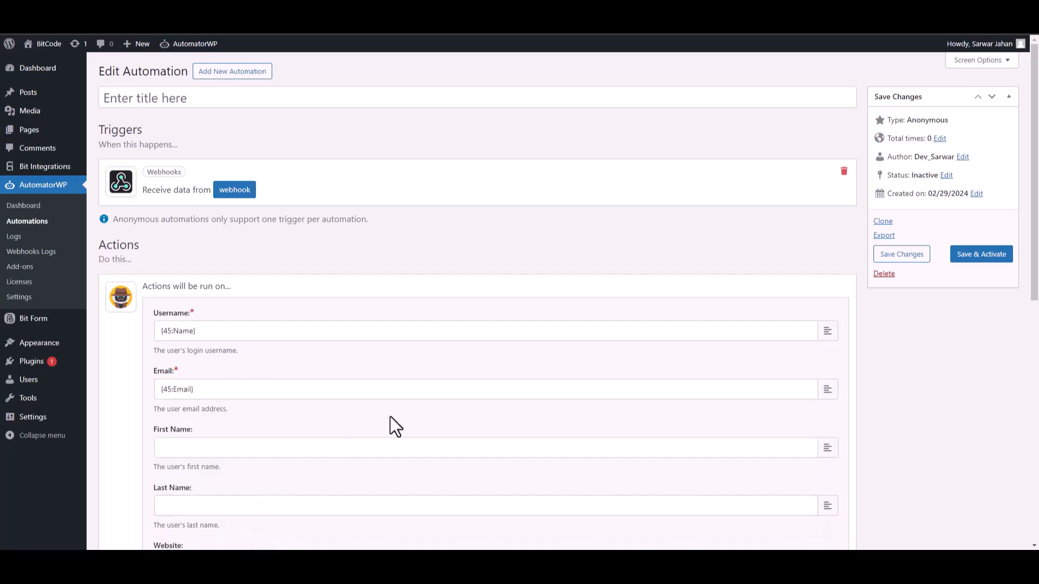
# - Save the new user settings, and save and activate the automation under the title Bit Integrations
pyautogui.moveTo(1038, 250); pyautogui.dragTo(1038, 451)
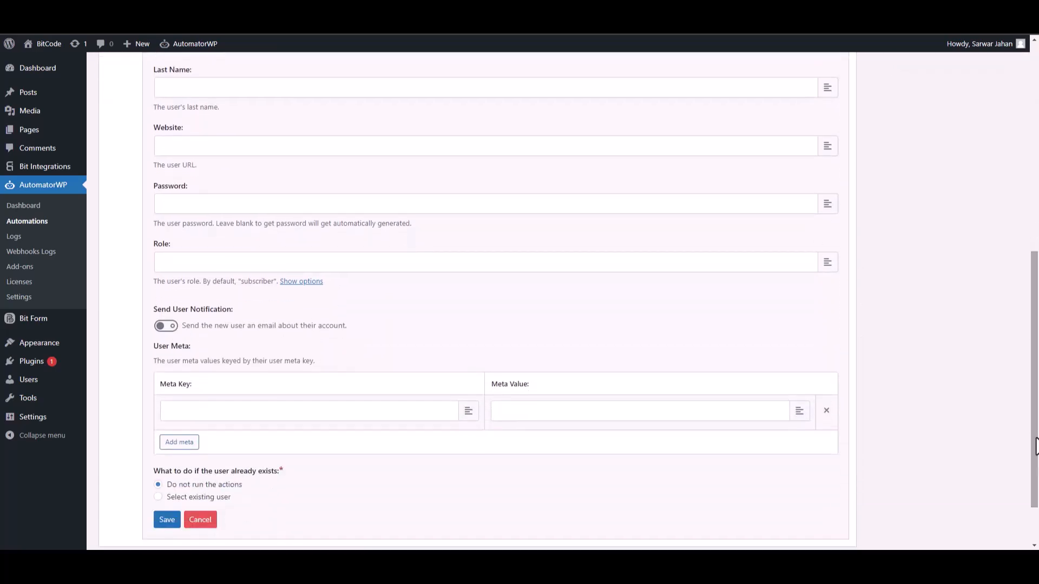
pyautogui.click(174, 516)
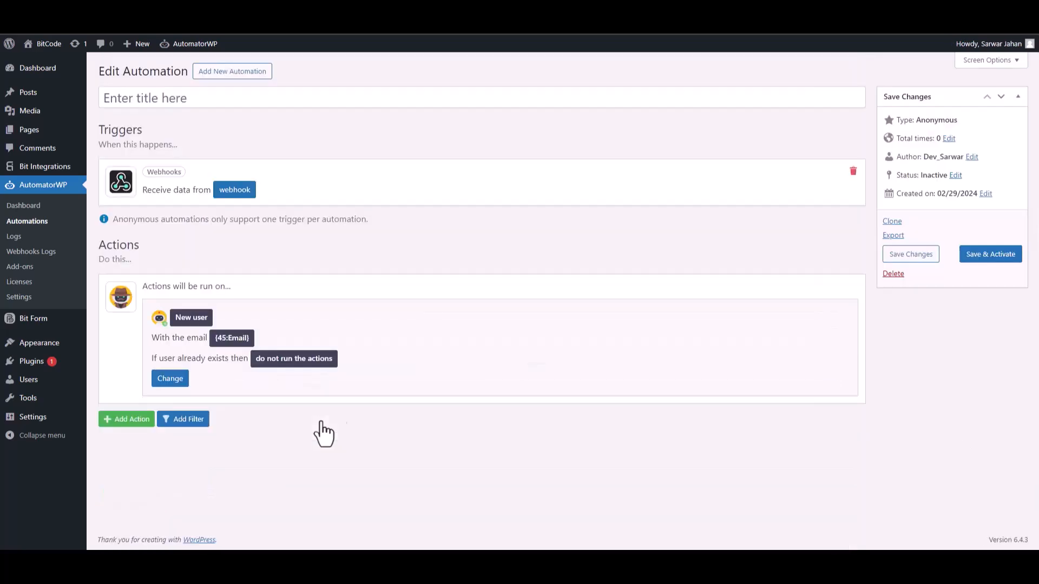
pyautogui.click(982, 262)
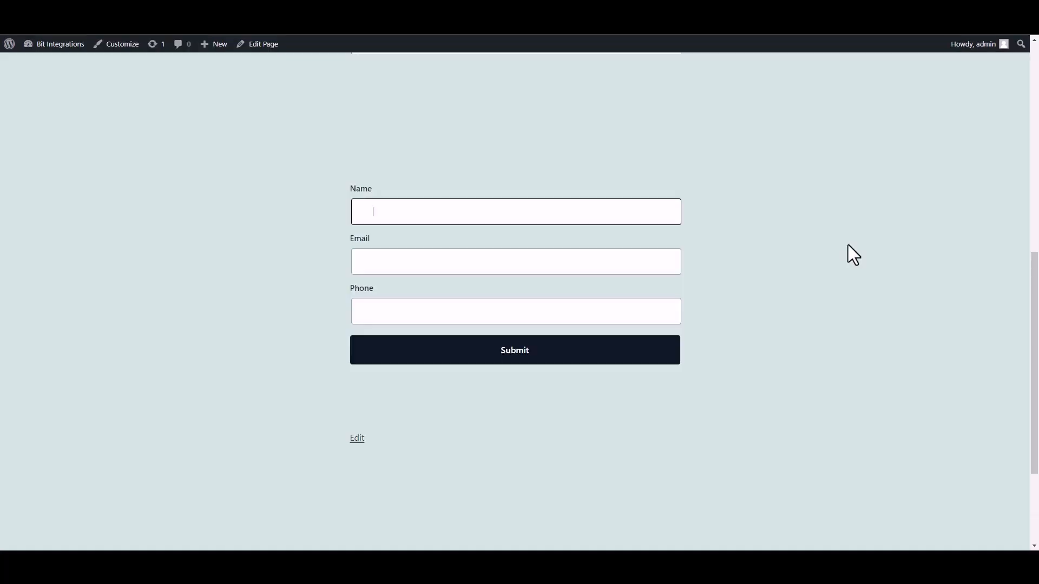
# - Enter Bit Integrations as the name in the published website form
pyautogui.write('Bit INTEGRA')
pyautogui.press('BackSpace')
pyautogui.press('BackSpace')
pyautogui.press('BackSpace')
pyautogui.press('BackSpace')
pyautogui.press('BackSpace')
pyautogui.press('BackSpace')
pyautogui.press('BackSpace')
pyautogui.press('BackSpace')
pyautogui.write('Integrations')
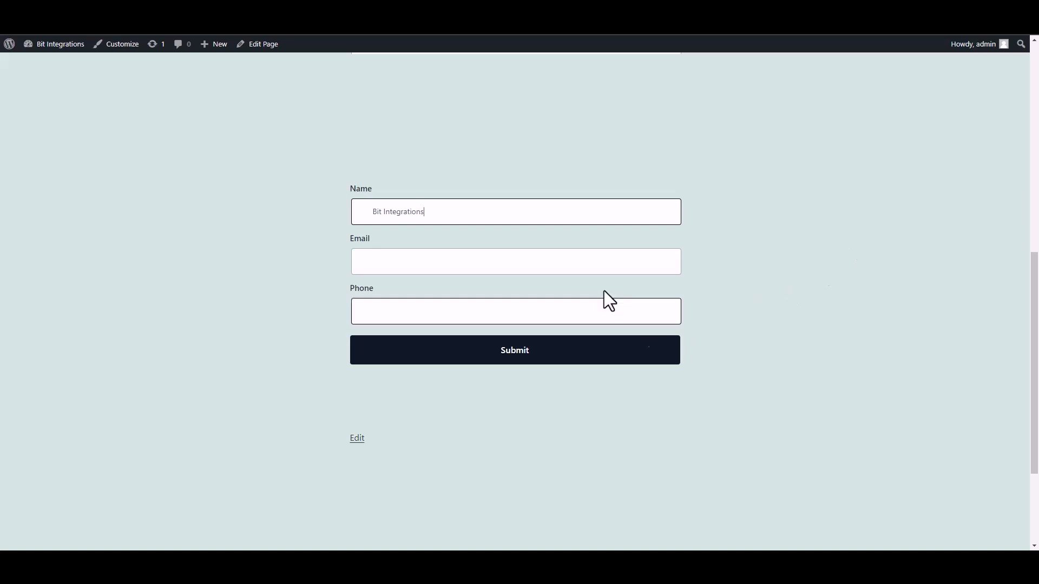
# - Fill in the form's email field with the support e-mail address
pyautogui.click(616, 265)
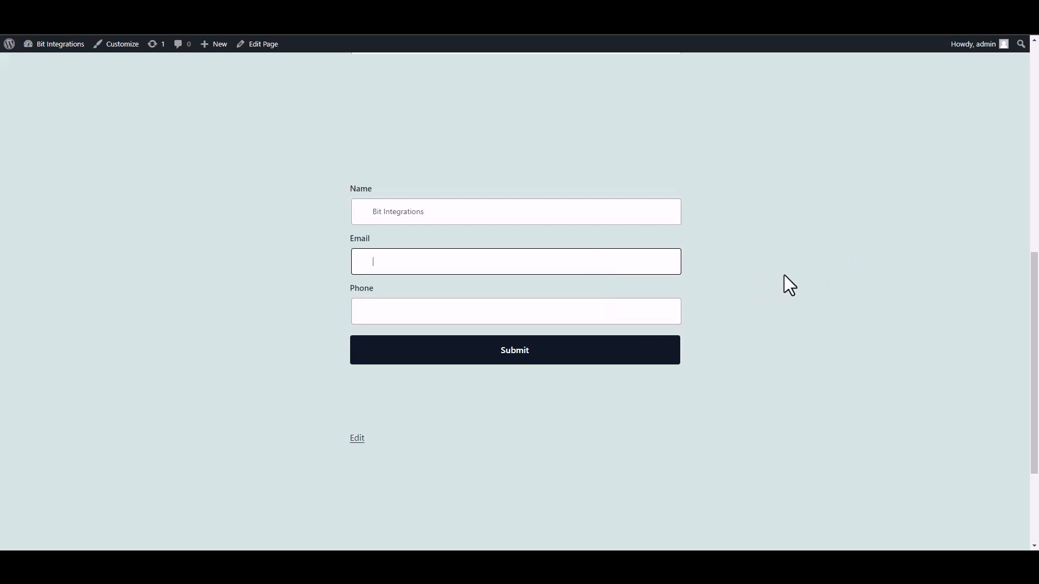
# - Fill in the phone number and submit the form
pyautogui.click(645, 317)
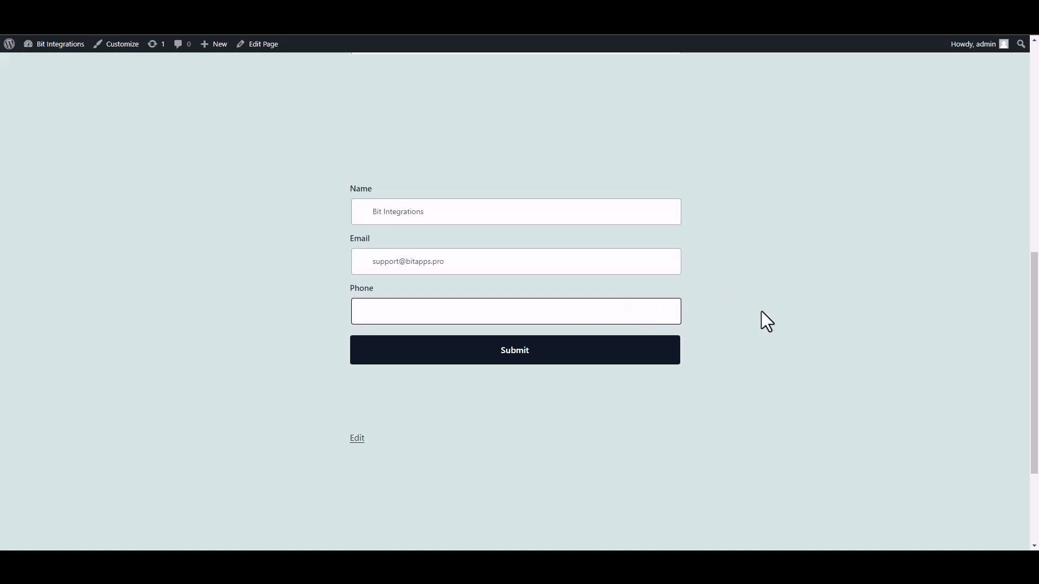
pyautogui.write('444555666')
pyautogui.click(660, 355)
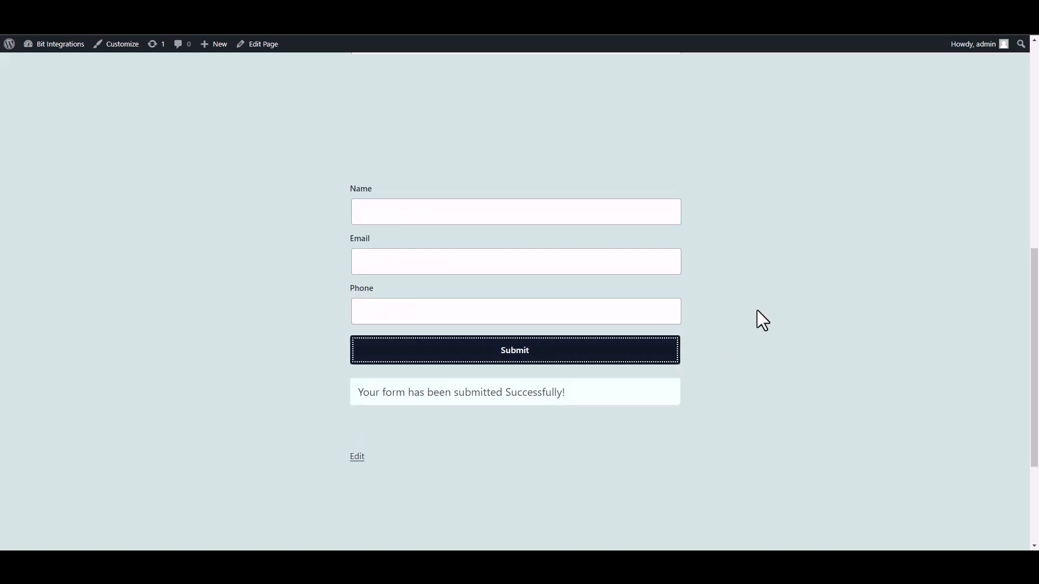
pyautogui.moveTo(338, 410); pyautogui.dragTo(742, 411)
pyautogui.click(741, 410)
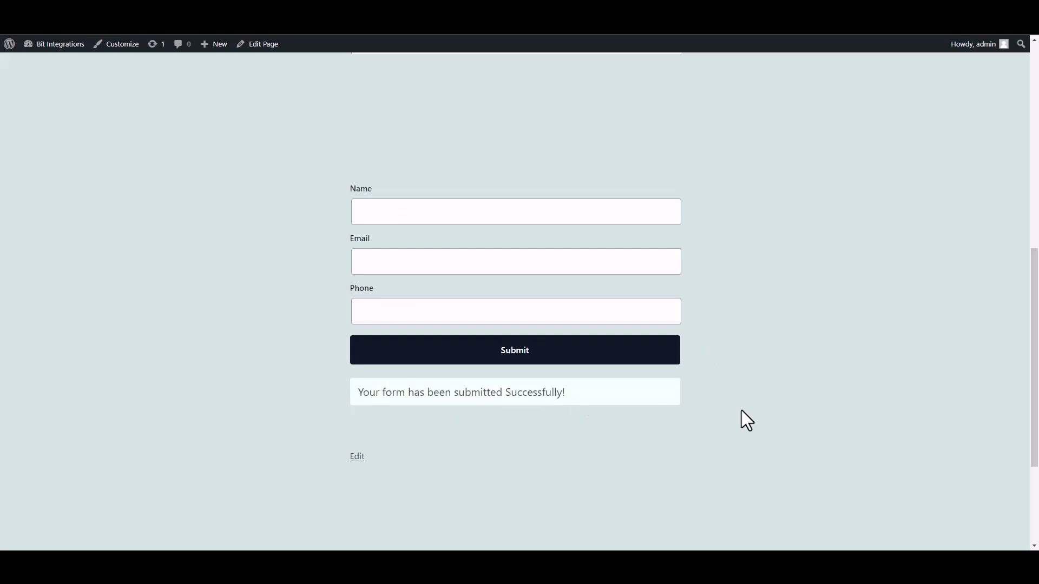